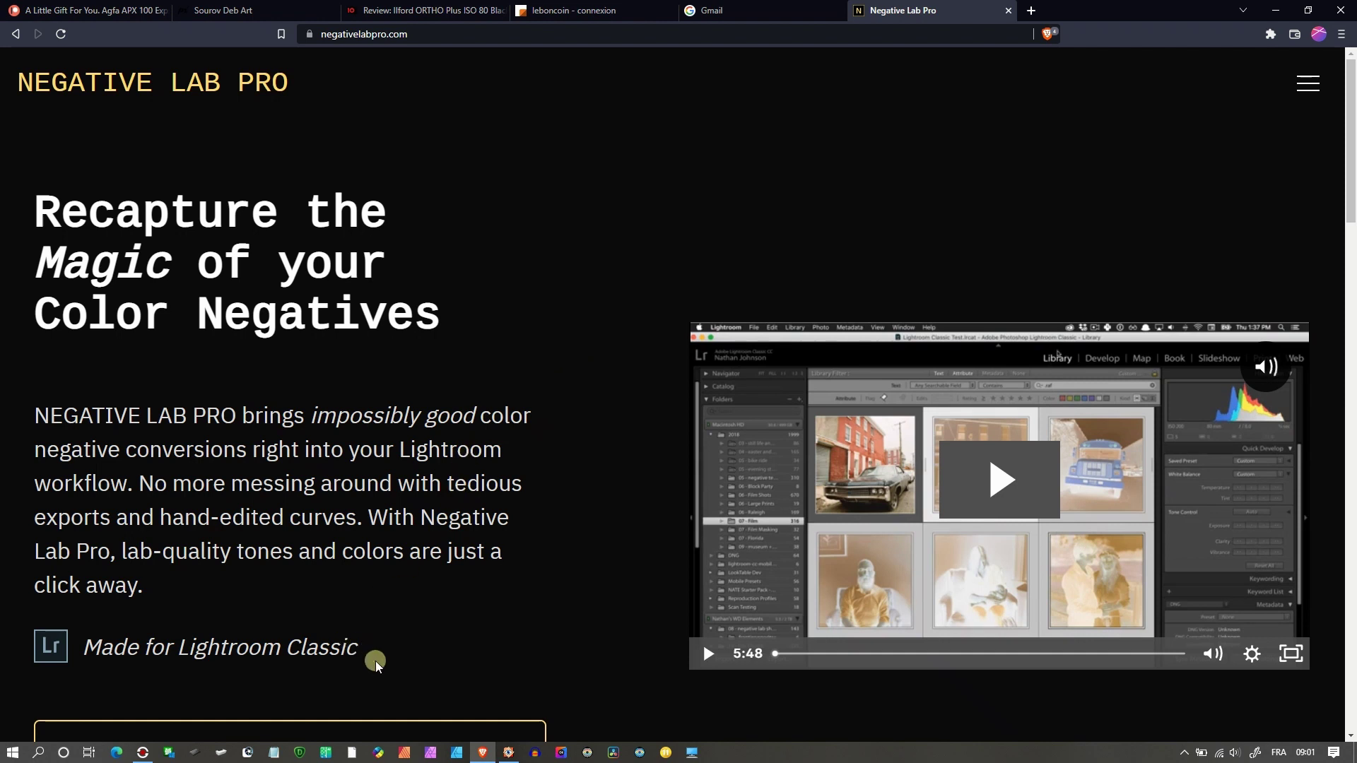
# Select the 'Made for Lightroom Classic' tagline in Brave, then switch to FastStone Image Viewer
pyautogui.moveTo(357, 656); pyautogui.dragTo(92, 651)
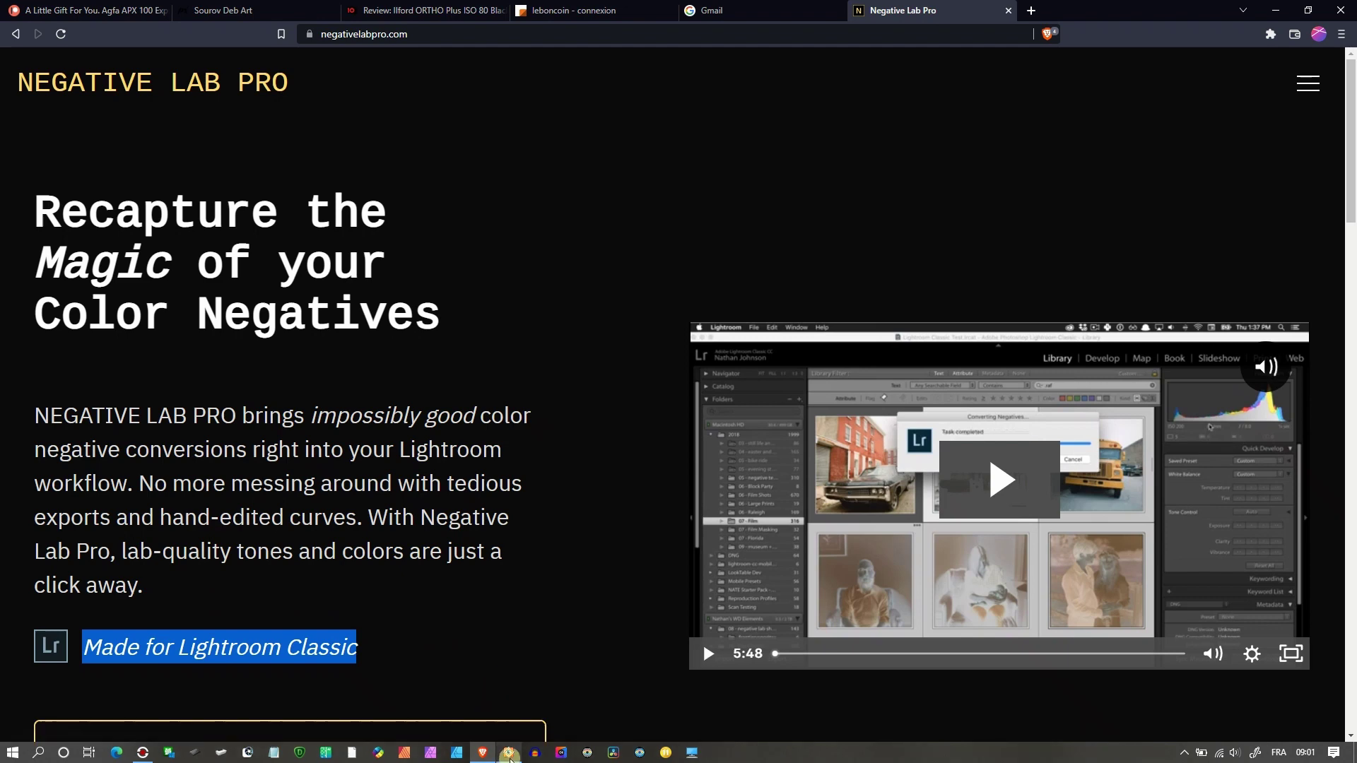
pyautogui.click(508, 752)
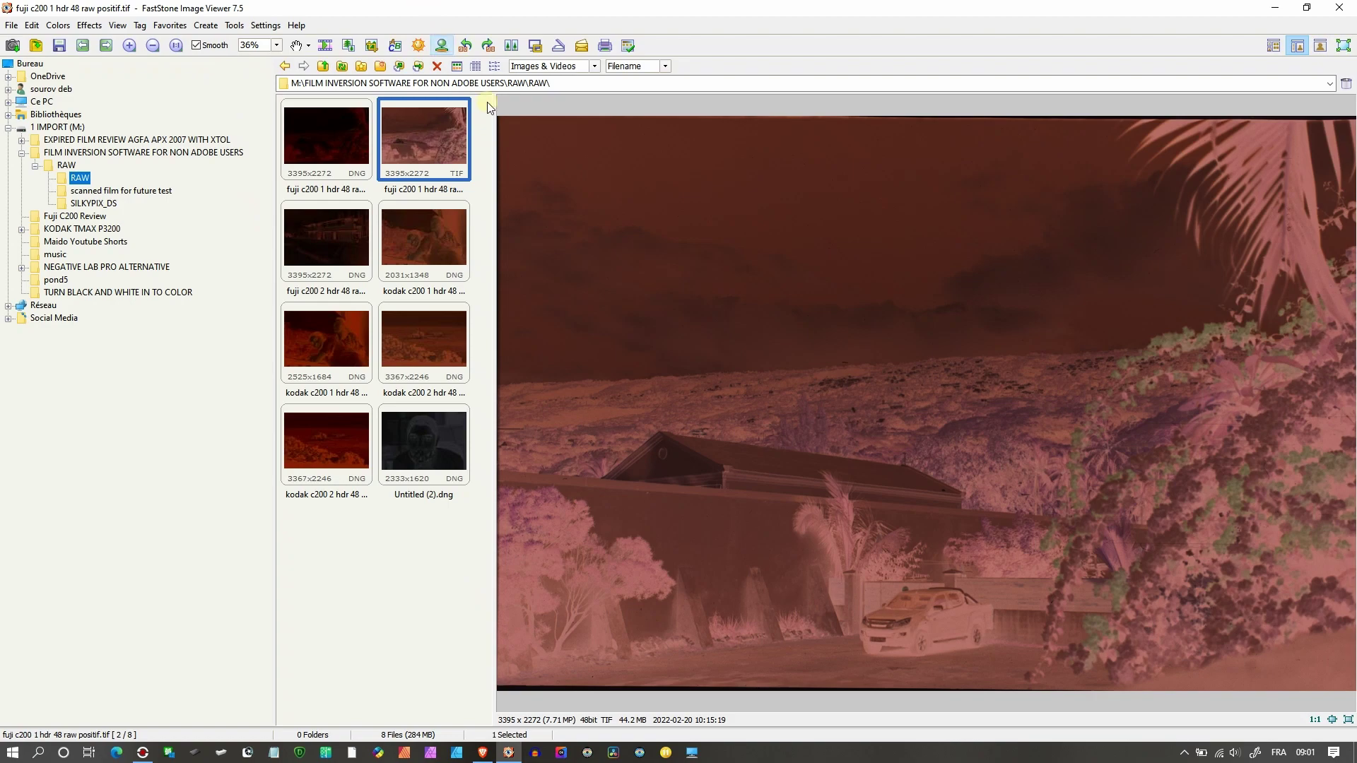
# Show 'fuji c200 1 hdr 48 raw positif.tif' in full-screen view
pyautogui.click(773, 333)
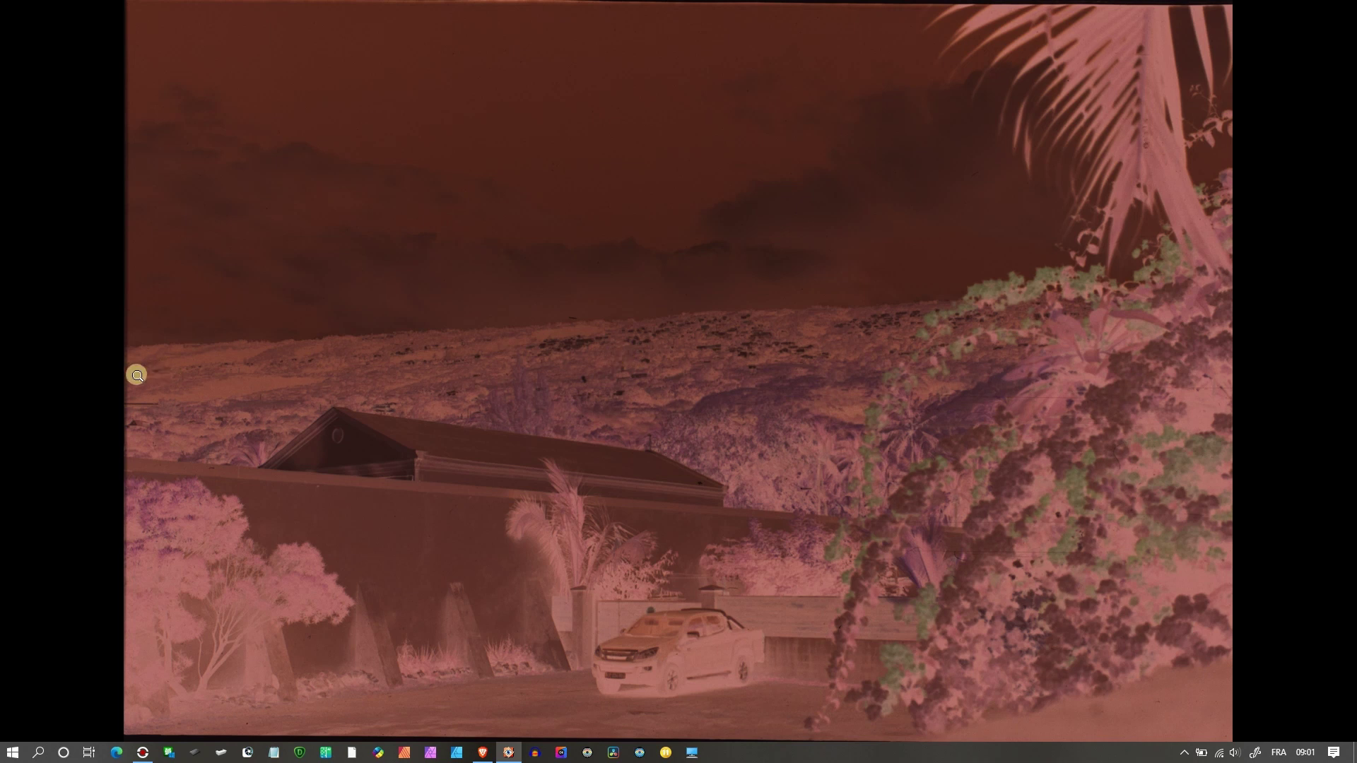
# Invert the Fuji C200 scan into a positive with the Negative colour command
pyautogui.moveTo(4, 431)
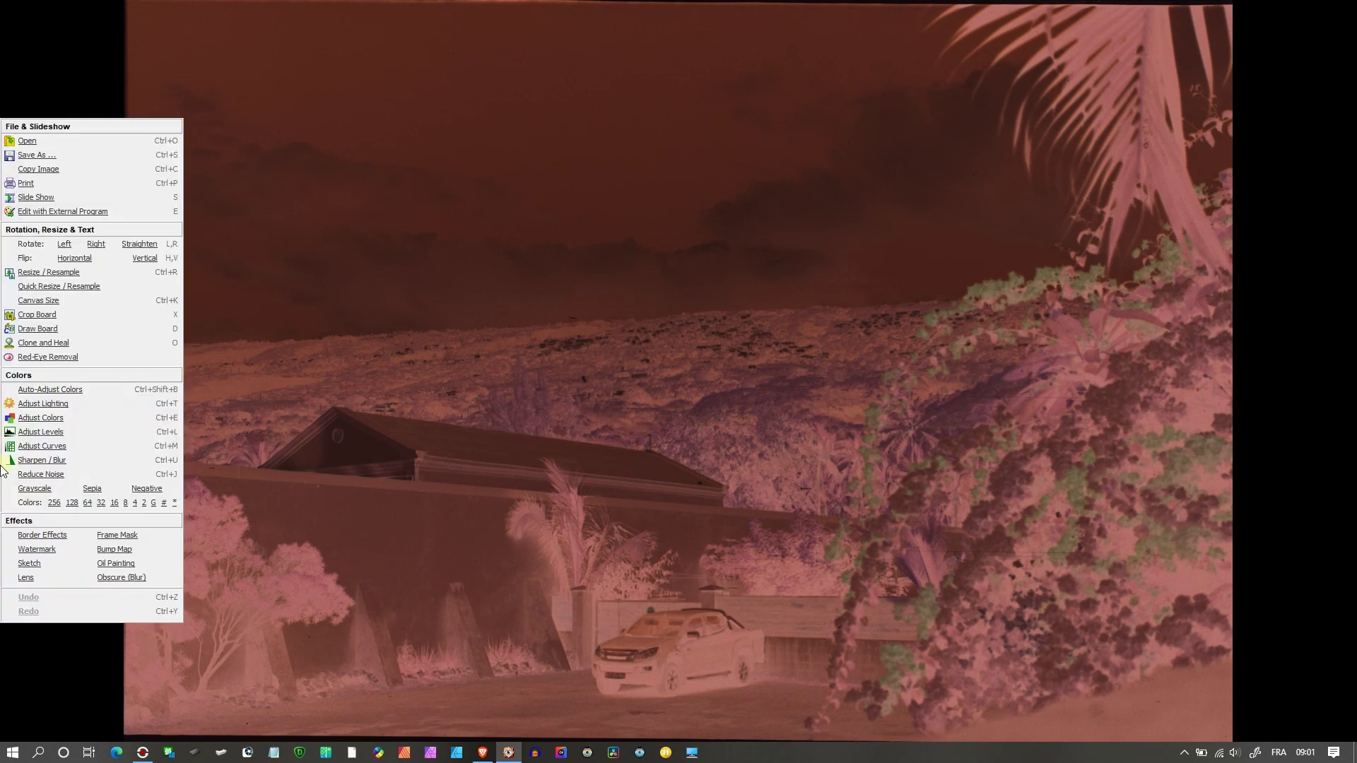
pyautogui.click(144, 492)
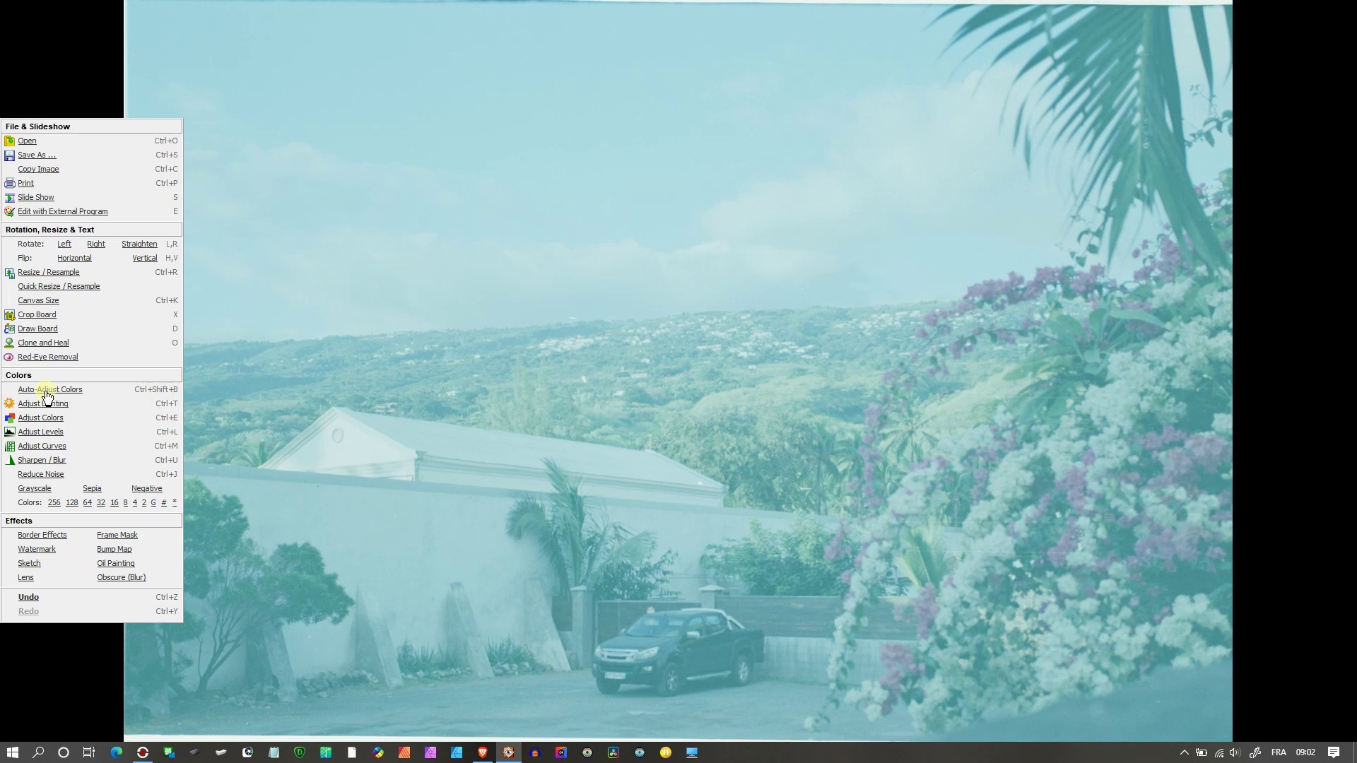
# Apply Auto-Adjust Colors to the inverted positive
pyautogui.click(47, 391)
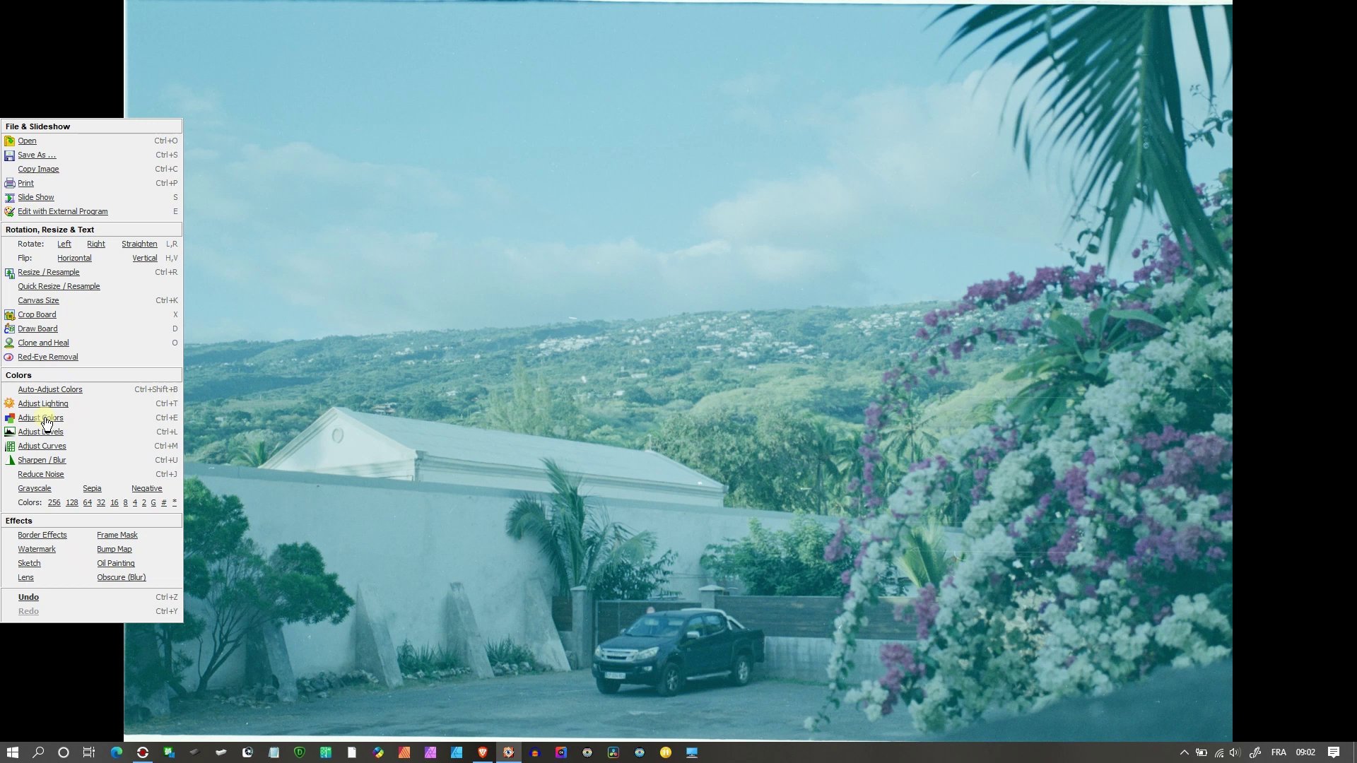
# In Adjust Colors, set Blue -20, Green -29 and Red 2 to cut the cyan cast
pyautogui.click(45, 420)
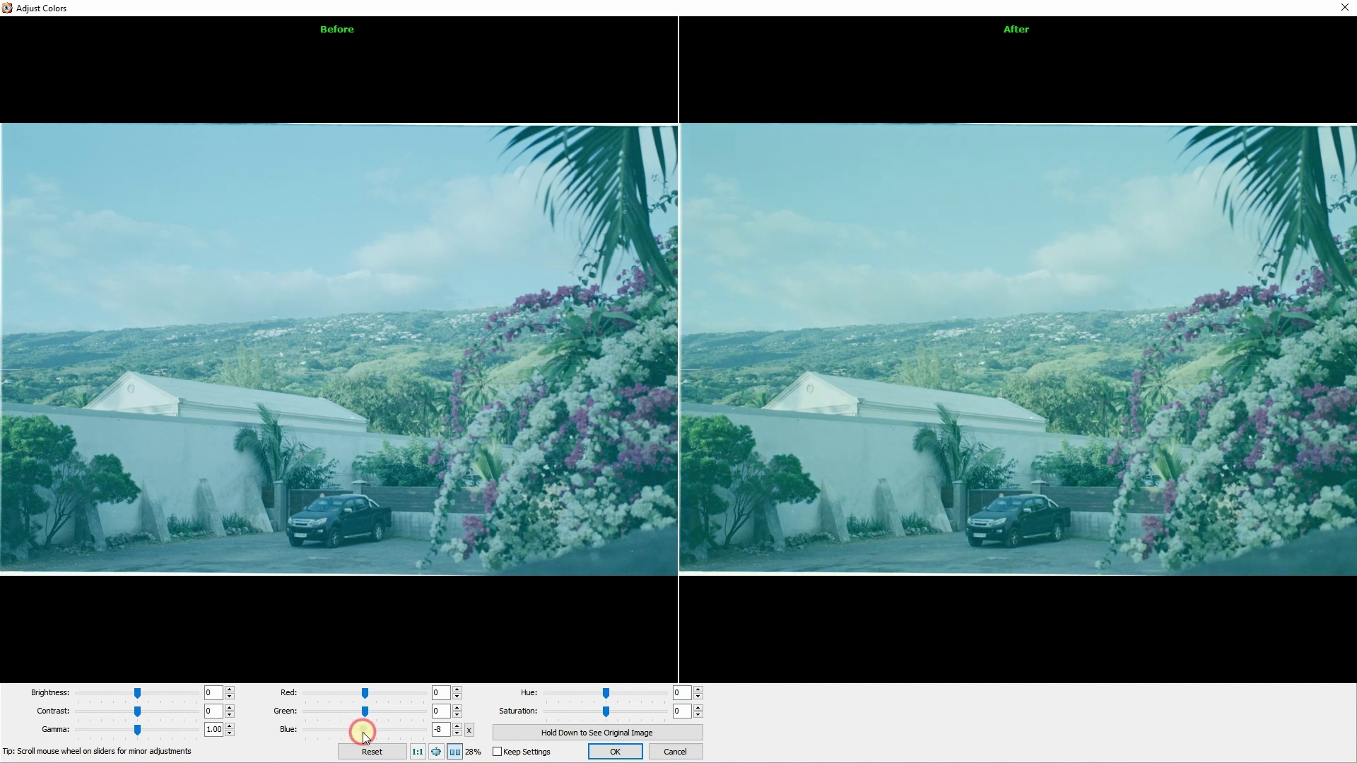
pyautogui.scroll(-12, 363, 736)
pyautogui.moveTo(364, 712); pyautogui.dragTo(359, 717)
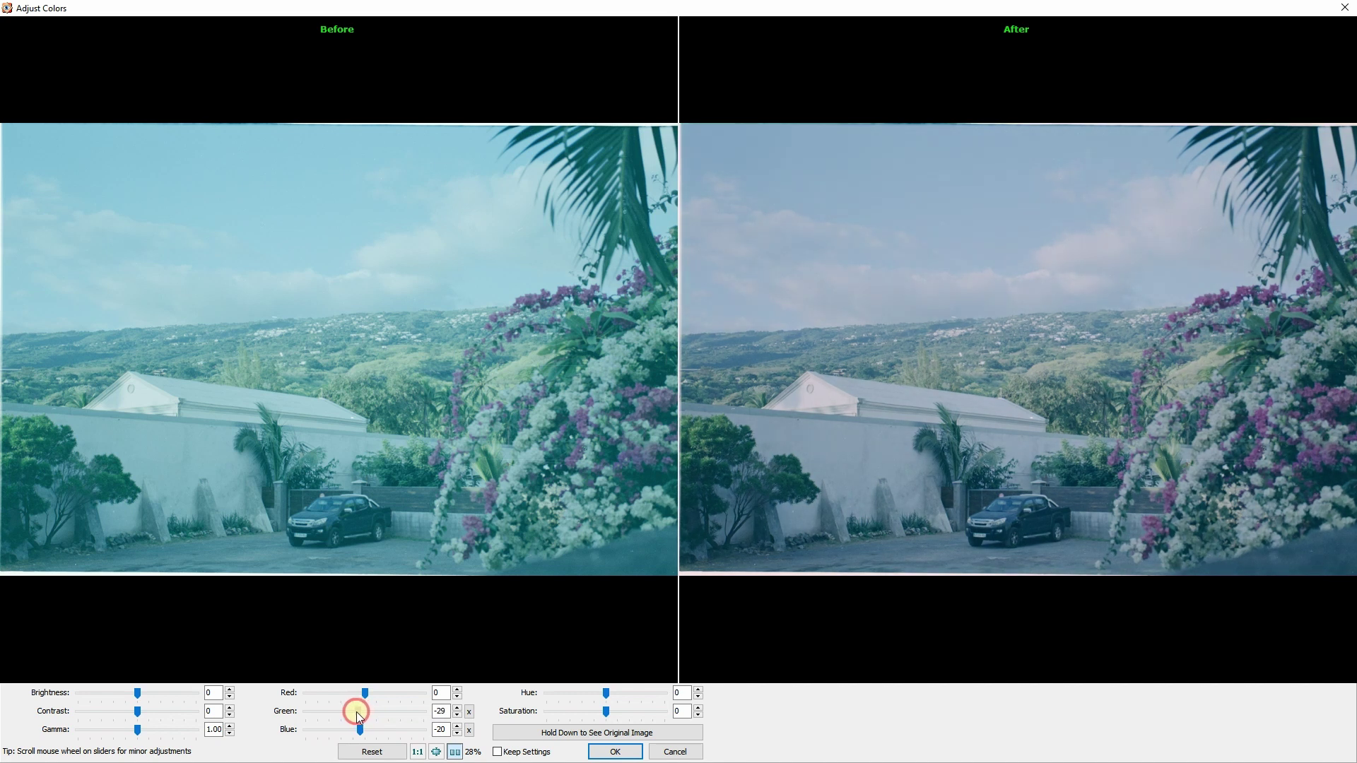
pyautogui.moveTo(365, 695); pyautogui.dragTo(366, 705)
# Darken slightly, set gamma to 0.90 and saturation to 1, and apply the colour adjustments
pyautogui.click(136, 695)
pyautogui.moveTo(136, 695); pyautogui.dragTo(146, 710)
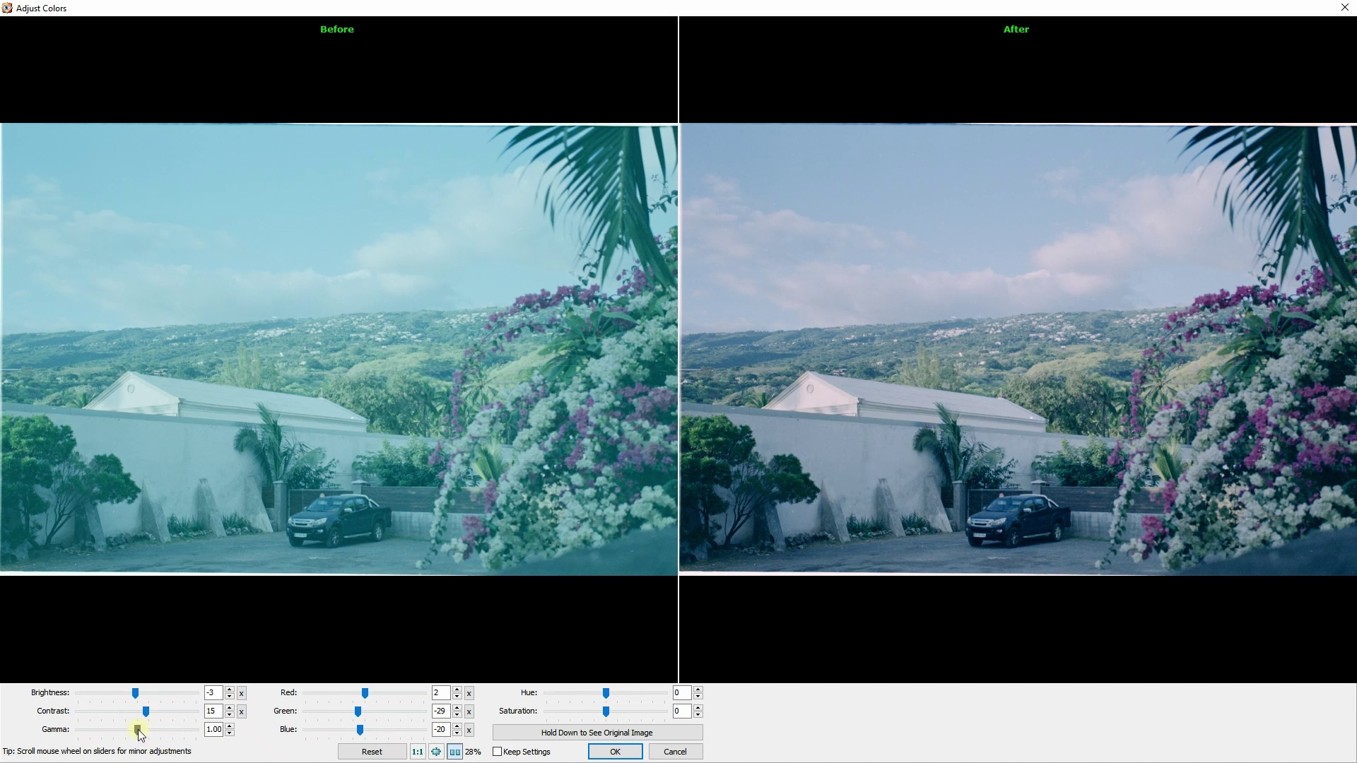
pyautogui.moveTo(141, 735)
pyautogui.mouseDown()
pyautogui.moveTo(128, 735)
pyautogui.moveTo(141, 737)
pyautogui.mouseUp()
pyautogui.moveTo(608, 714); pyautogui.dragTo(610, 714)
pyautogui.click(615, 752)
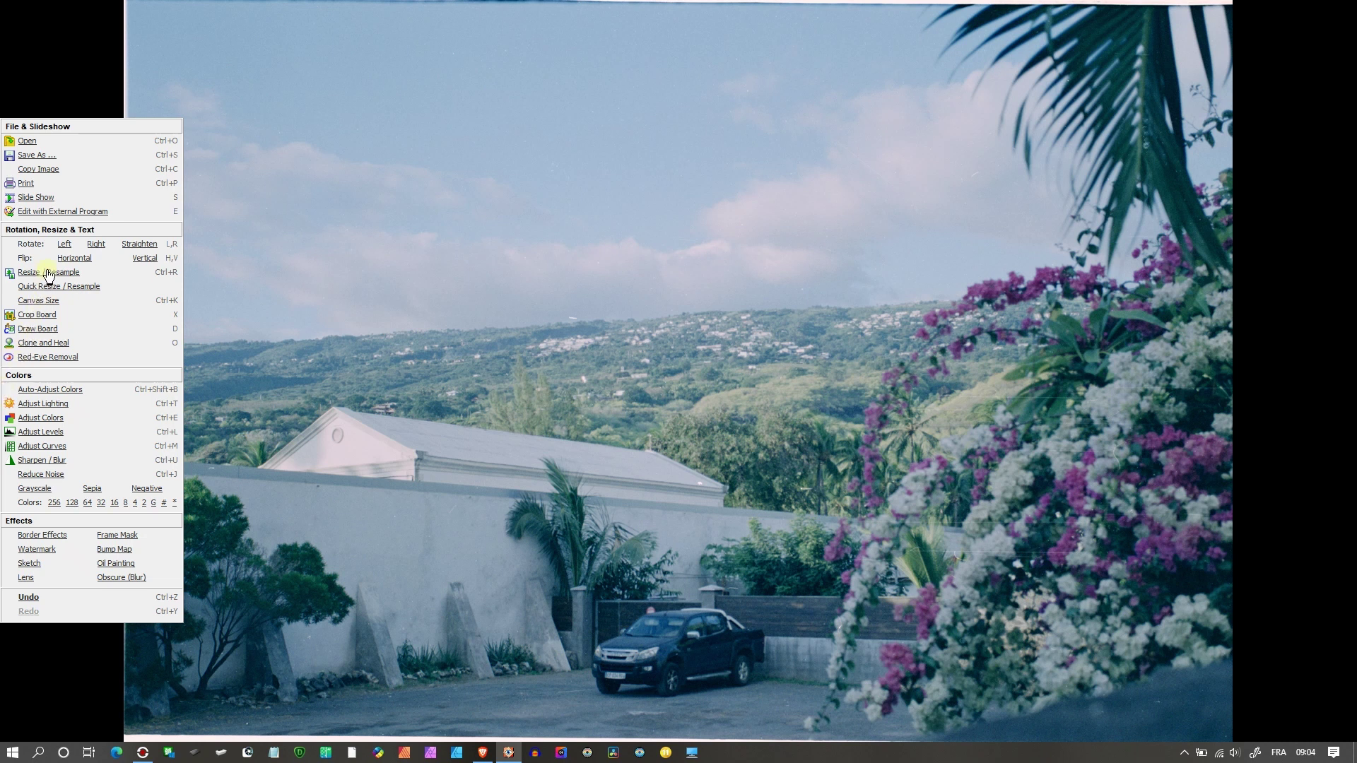
# Run Auto-Adjust Colors again on the corrected photo
pyautogui.click(71, 393)
# In Adjust Curves, lift the red highlights, lower the red shadows and bend the green curve
pyautogui.click(47, 450)
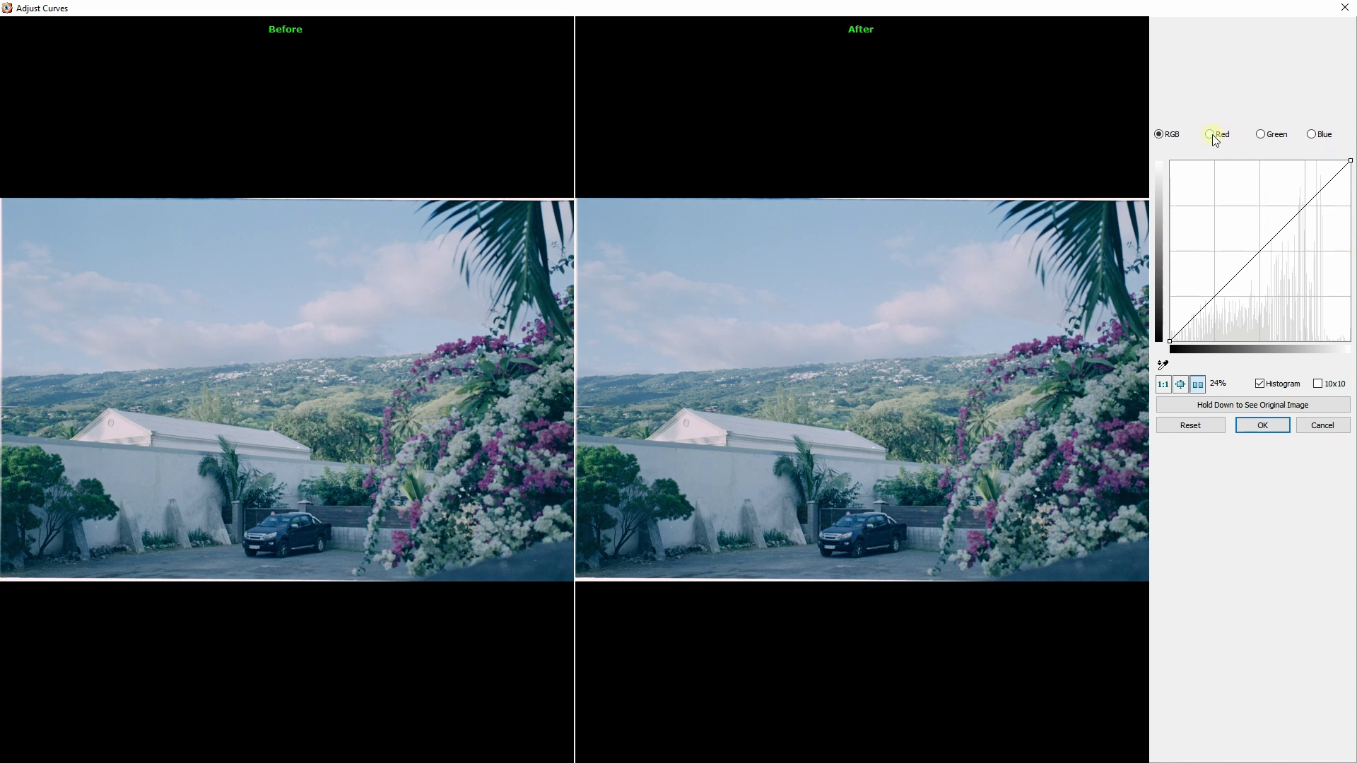
pyautogui.click(1210, 134)
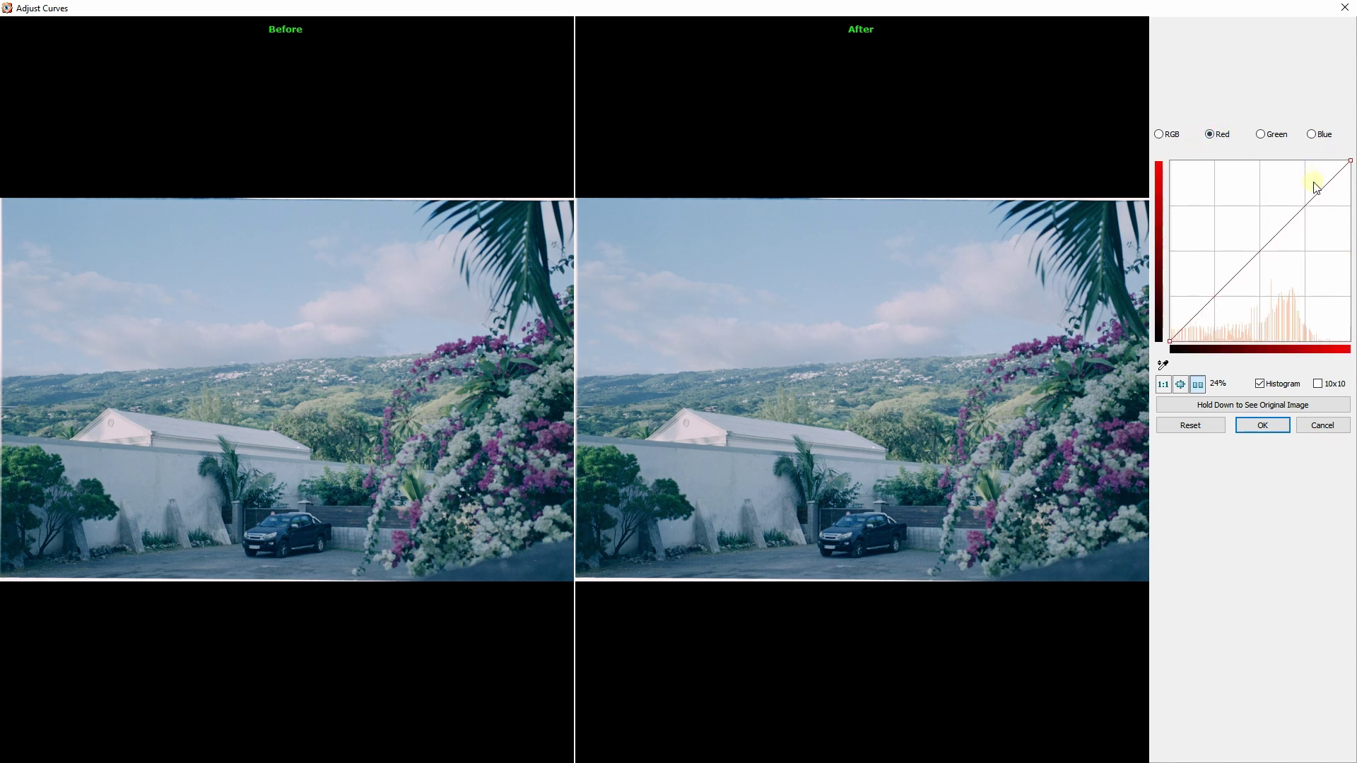
pyautogui.moveTo(1310, 203); pyautogui.dragTo(1309, 198)
pyautogui.moveTo(1219, 280); pyautogui.dragTo(1224, 297)
pyautogui.click(1261, 135)
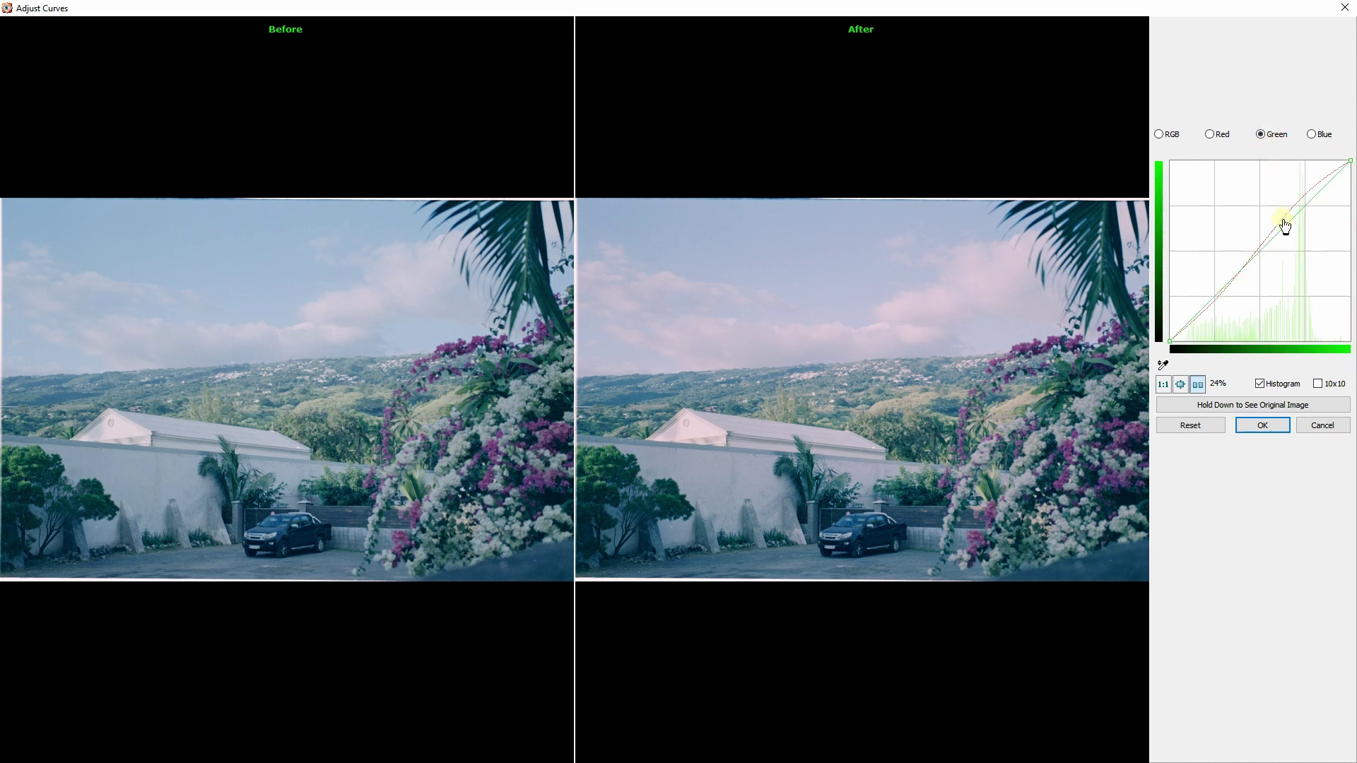
pyautogui.moveTo(1298, 219); pyautogui.dragTo(1294, 224)
# Raise the blue midtones, add a blue highlight point, and apply the curves
pyautogui.click(1311, 134)
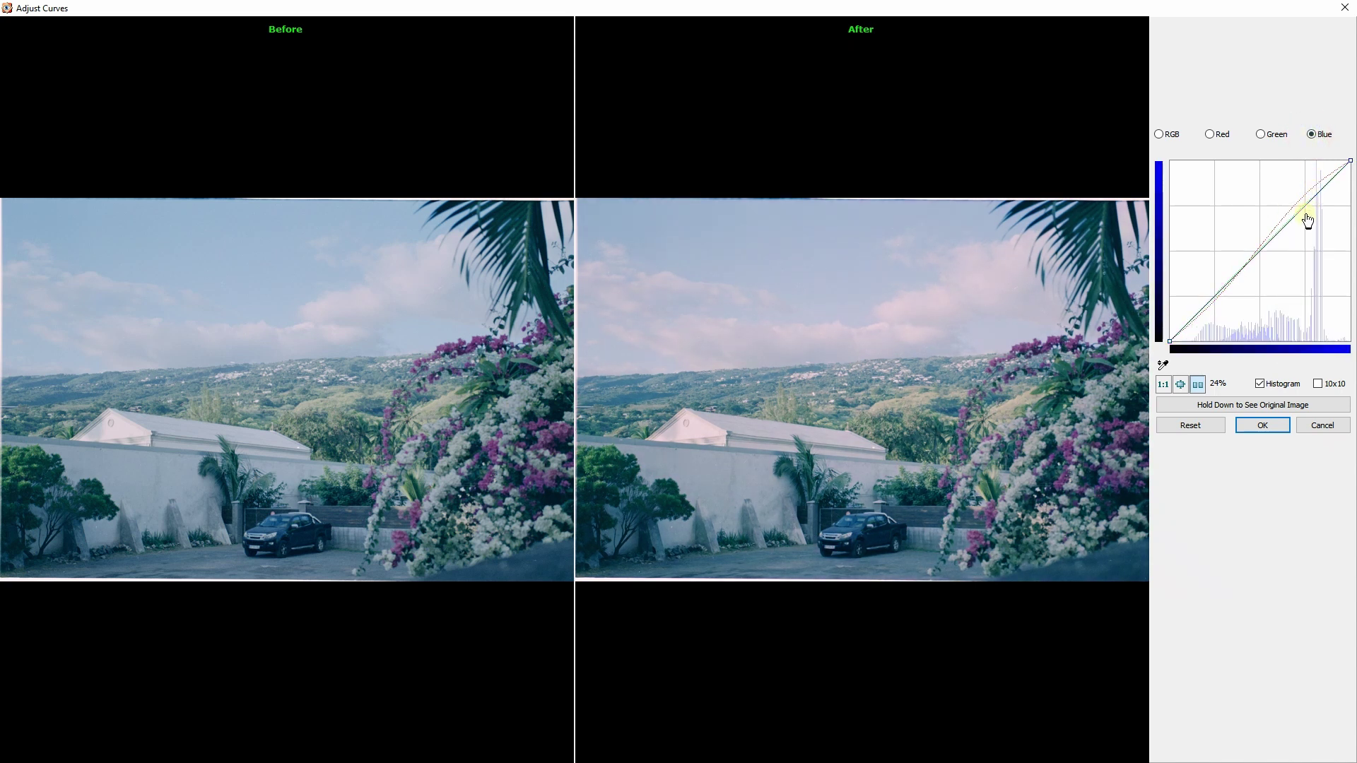
pyautogui.moveTo(1259, 253); pyautogui.dragTo(1267, 257)
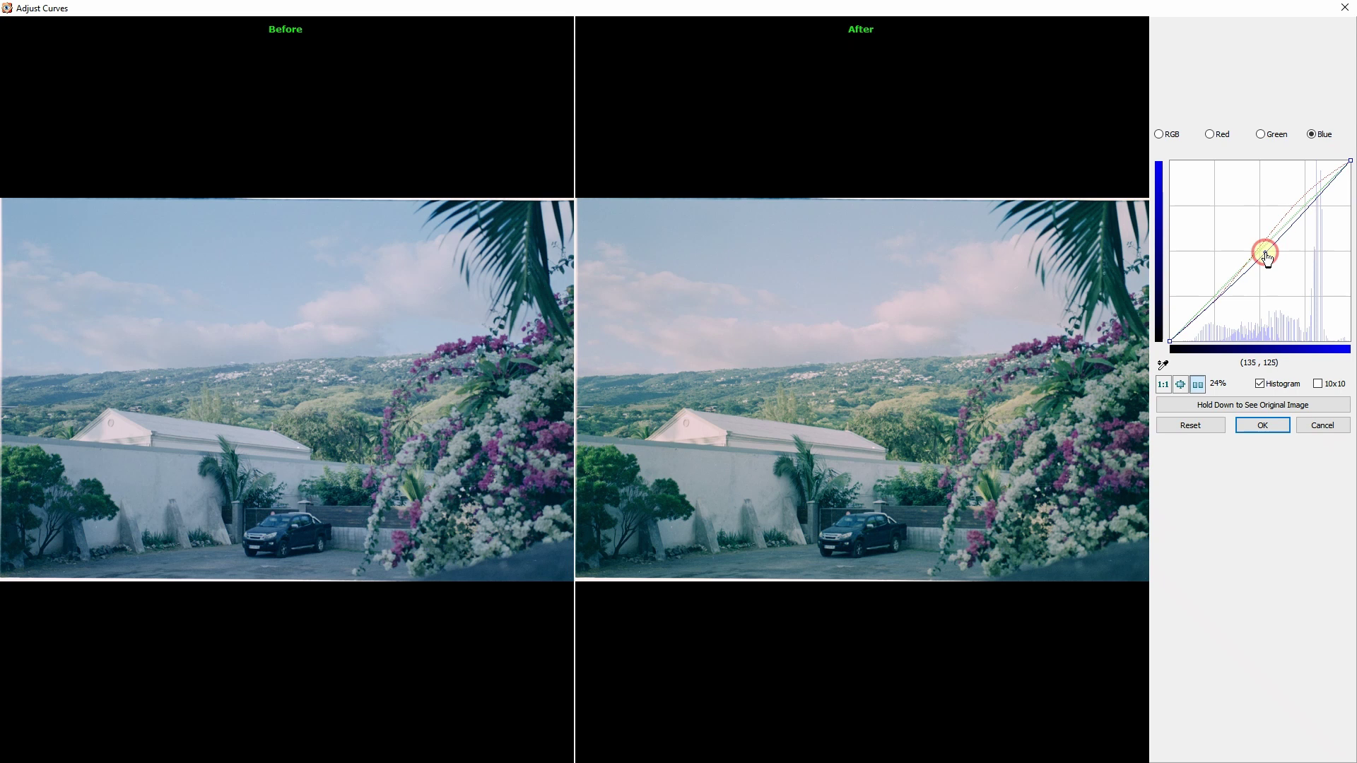
pyautogui.moveTo(1267, 257); pyautogui.dragTo(1265, 257)
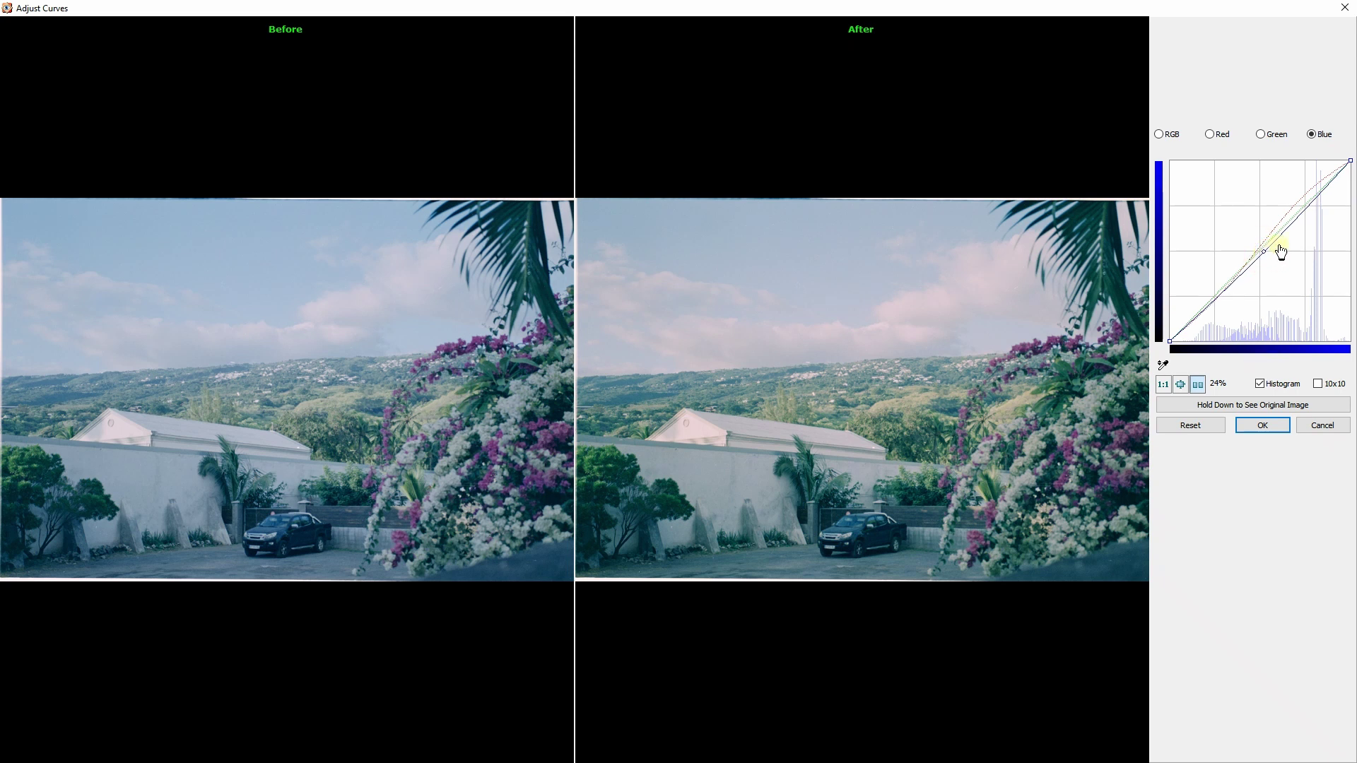
pyautogui.click(1302, 211)
pyautogui.moveTo(1302, 211); pyautogui.dragTo(1301, 210)
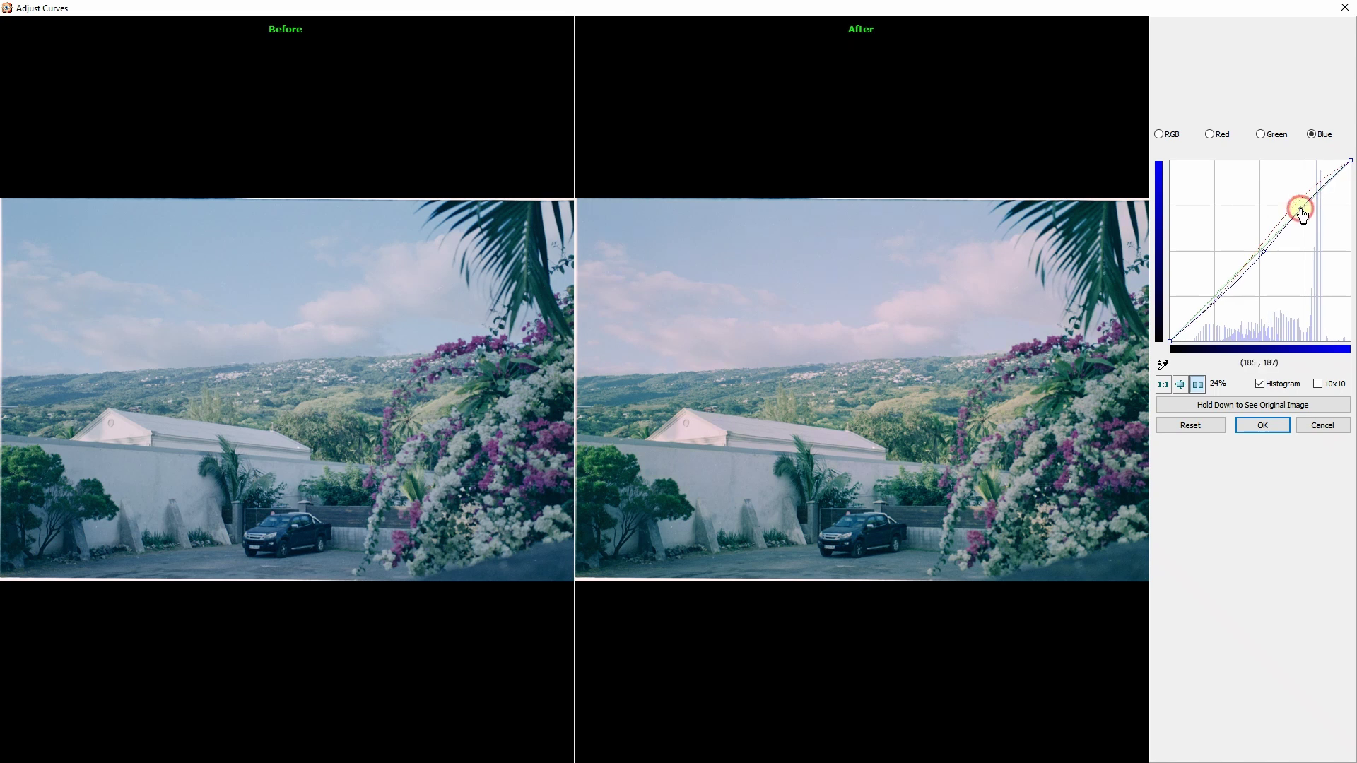
pyautogui.click(1271, 428)
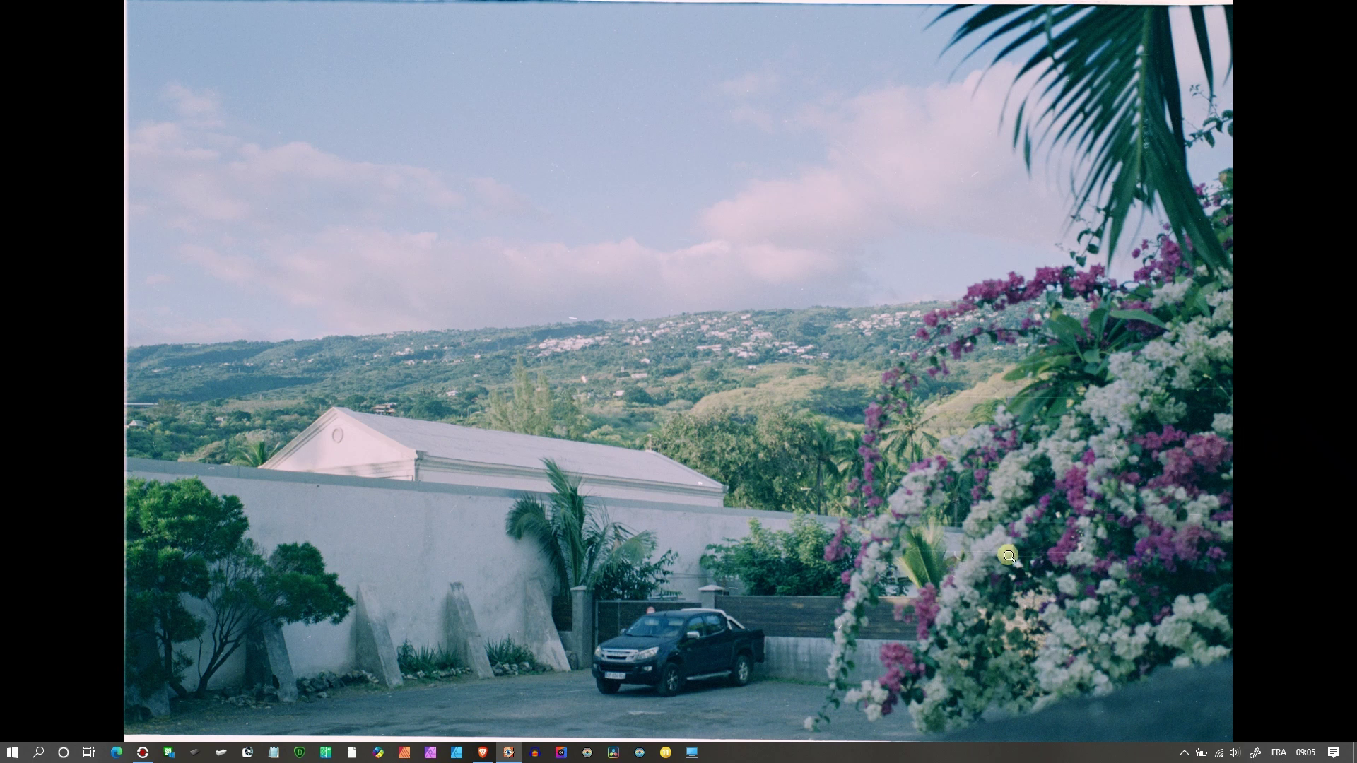
# Boost the photo's saturation to 5 in Adjust Colors and apply it
pyautogui.moveTo(3, 617)
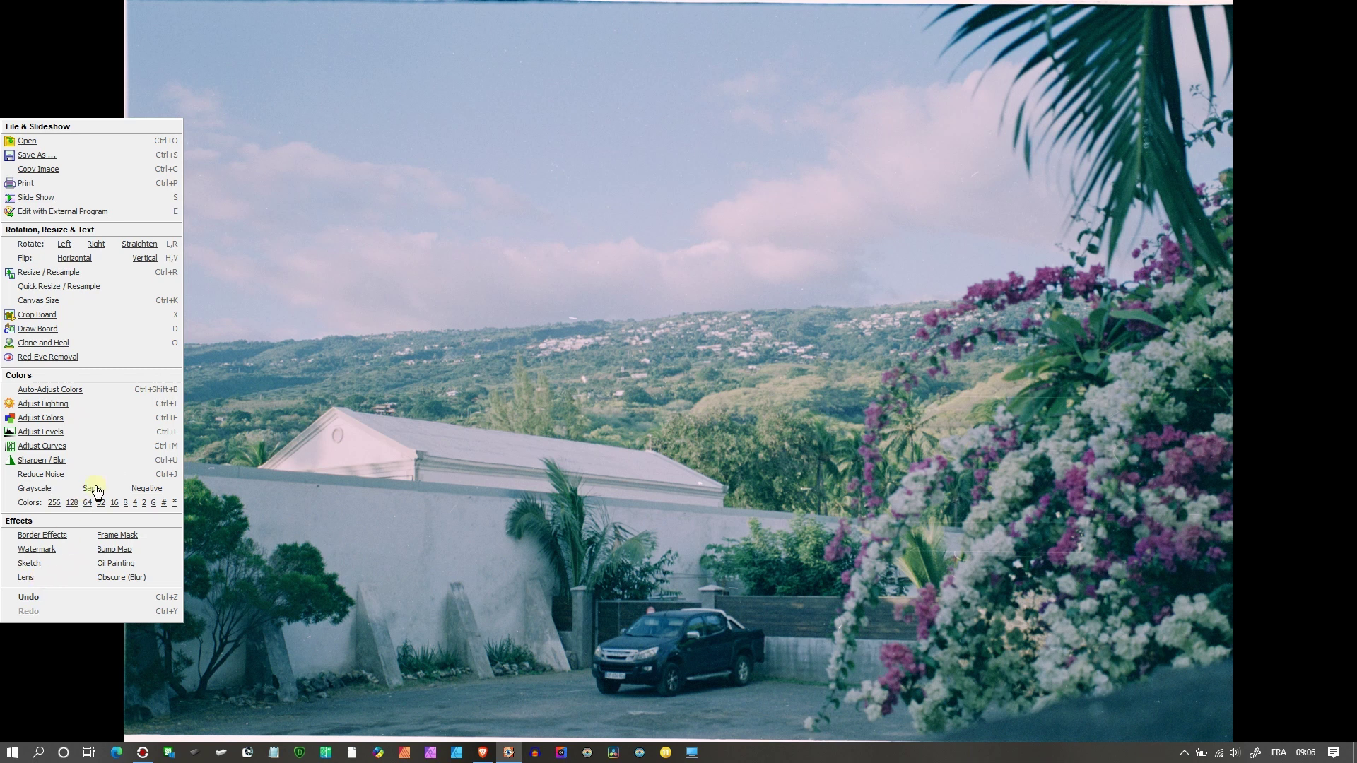
pyautogui.click(42, 419)
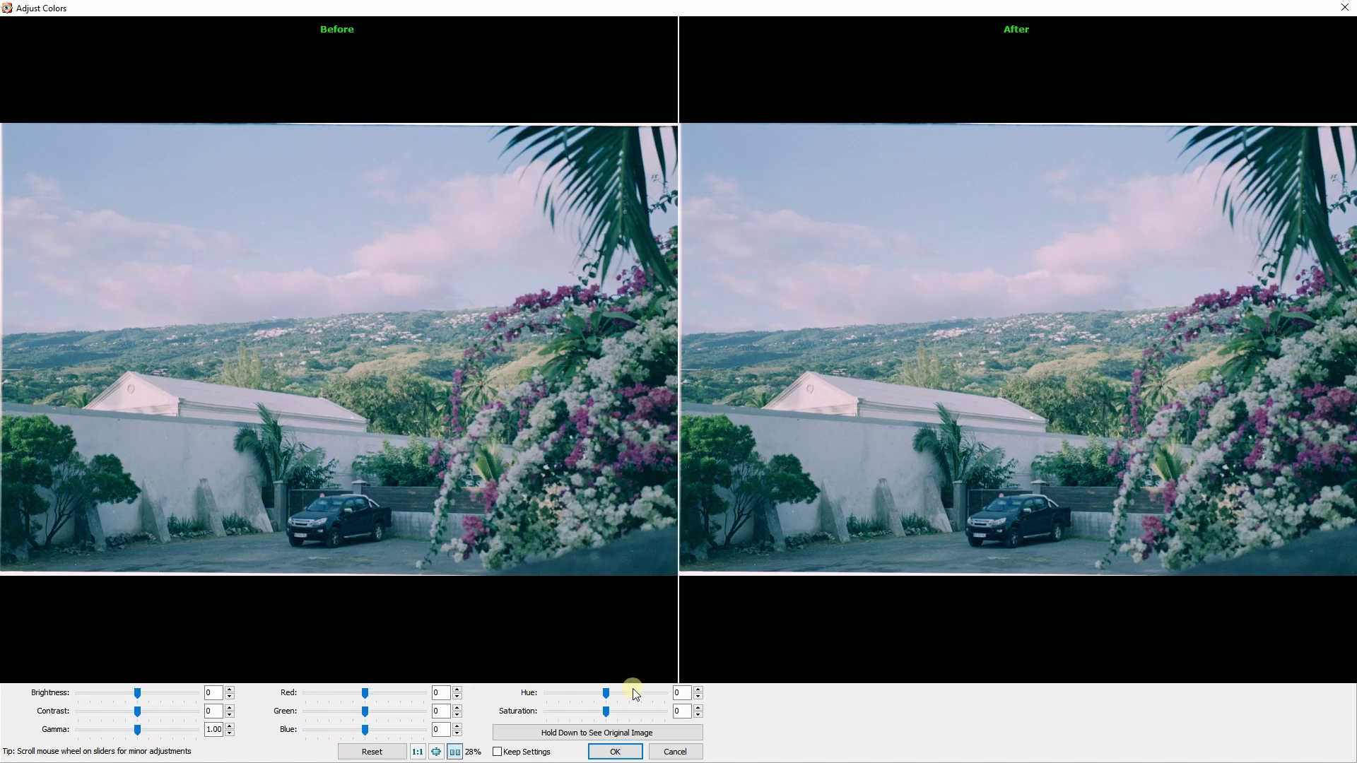
pyautogui.moveTo(611, 709); pyautogui.dragTo(611, 720)
pyautogui.click(615, 751)
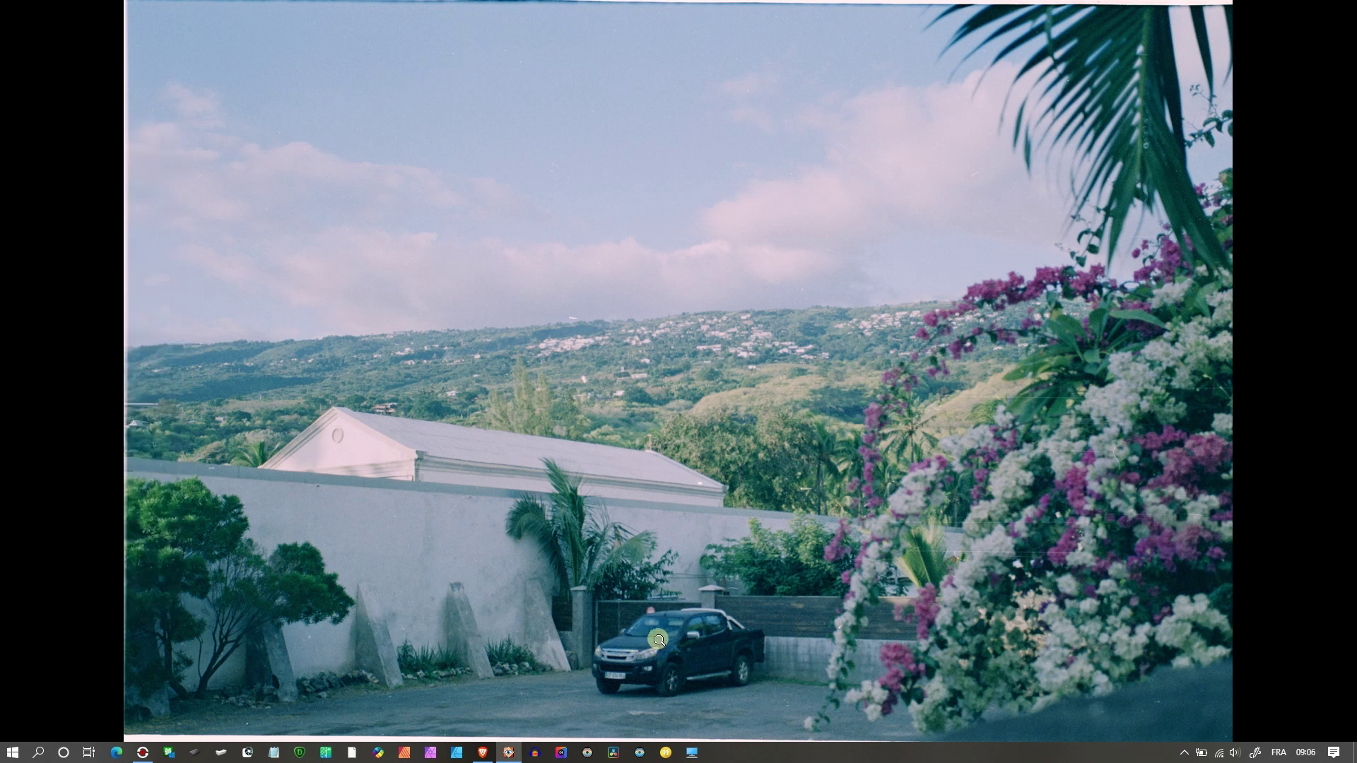
# Apply USM Sharpen at Amount 35, Radius 0.8 after comparing with the original at 100%
pyautogui.moveTo(3, 558)
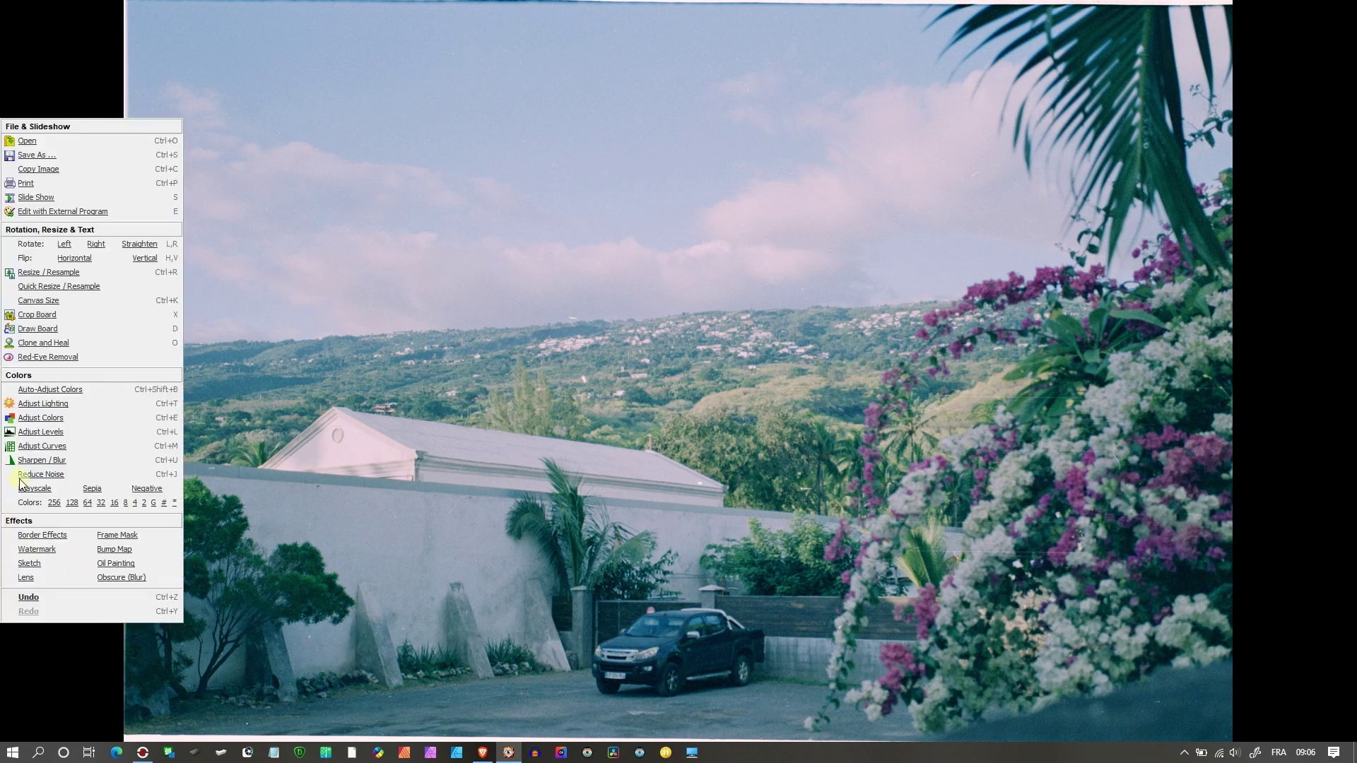
pyautogui.click(31, 460)
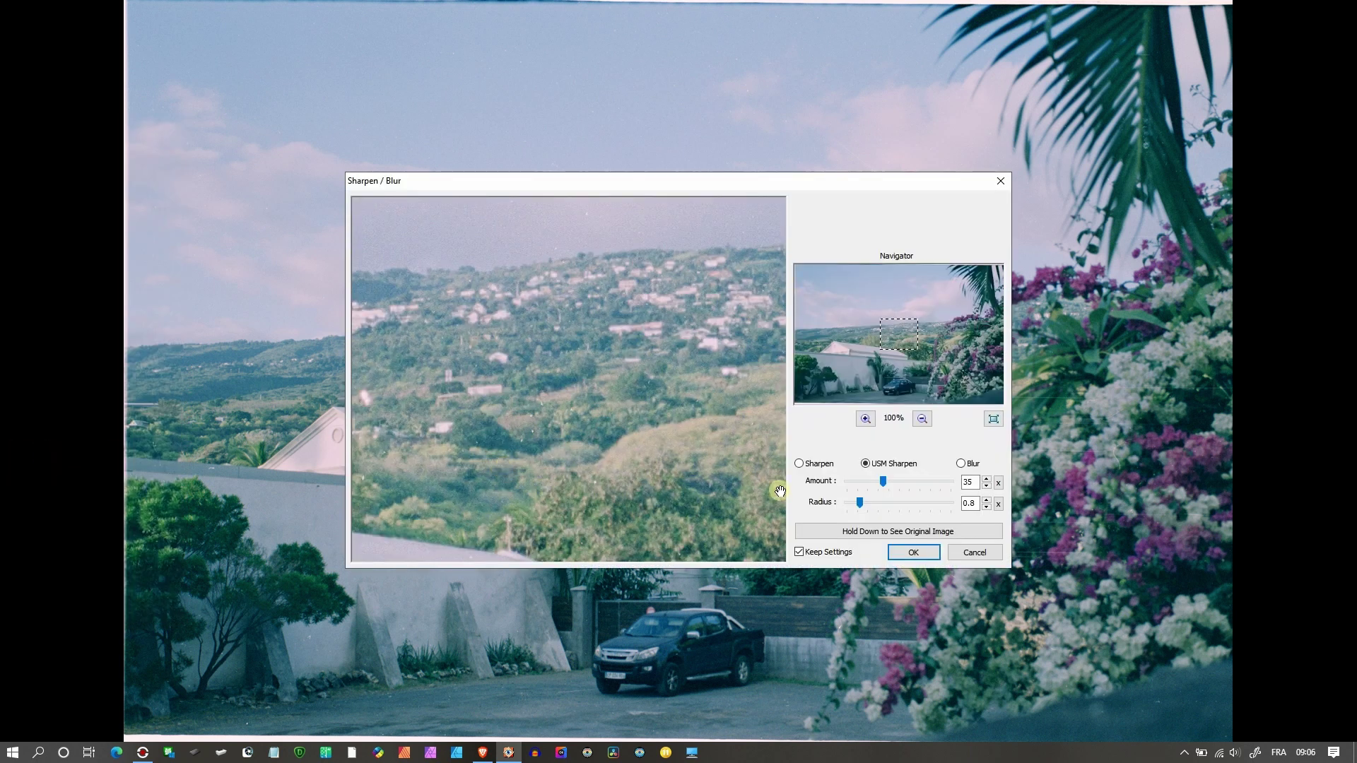
pyautogui.moveTo(900, 333); pyautogui.dragTo(908, 374)
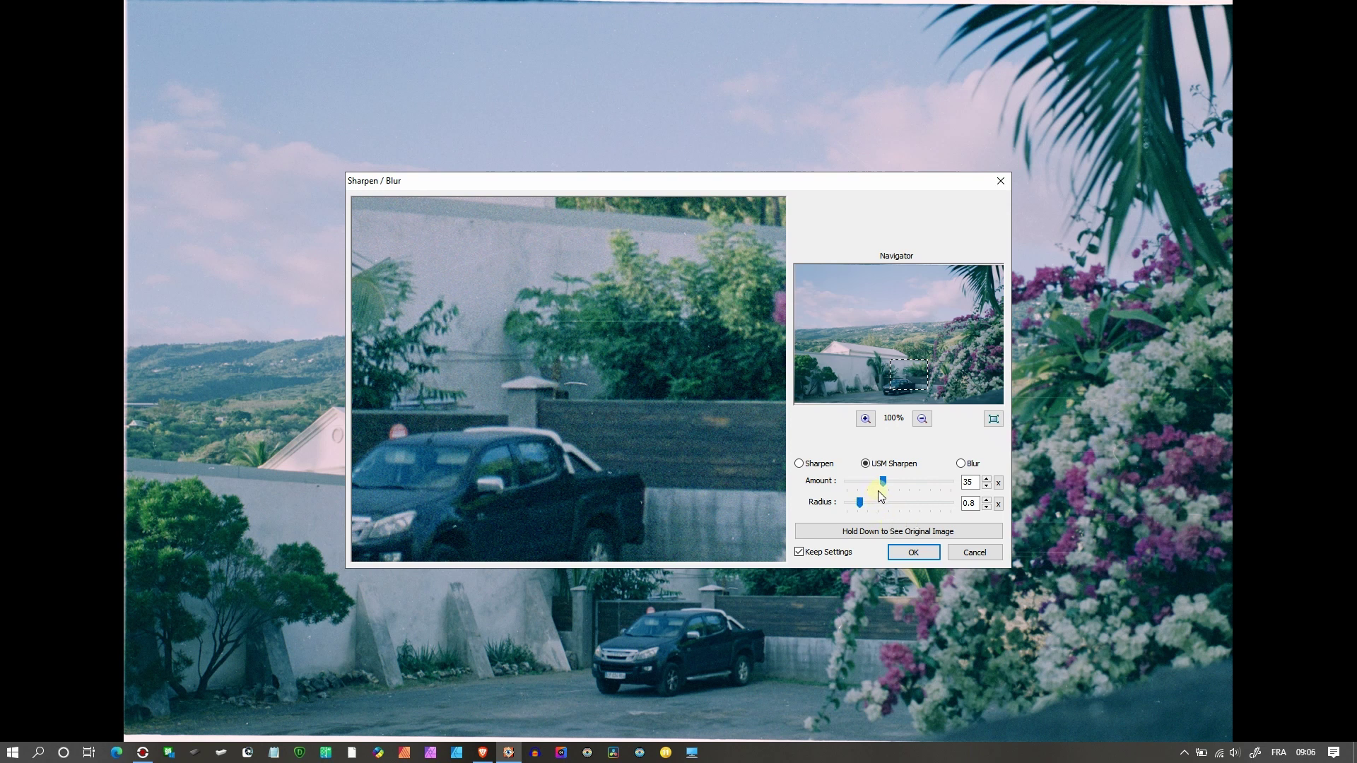
pyautogui.click(877, 537)
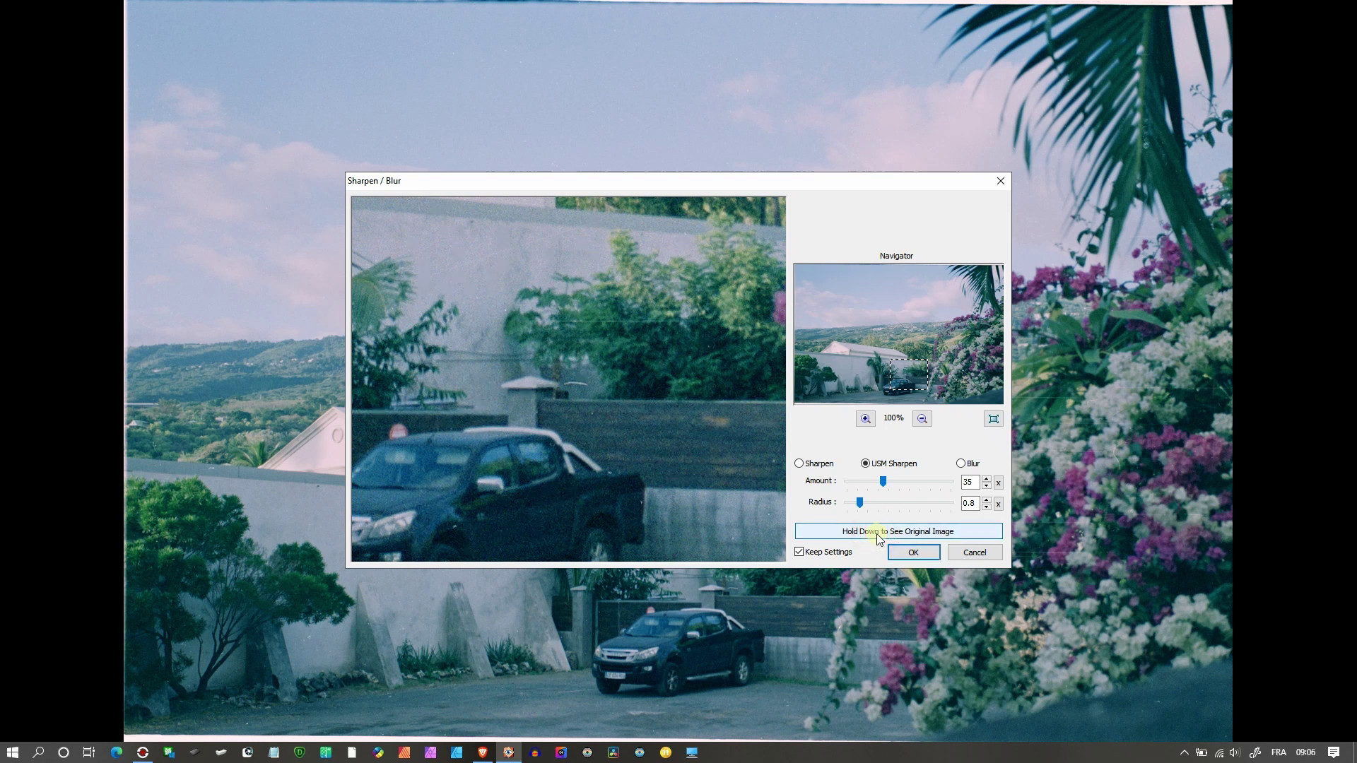
pyautogui.click(877, 537)
pyautogui.click(878, 537)
pyautogui.click(919, 557)
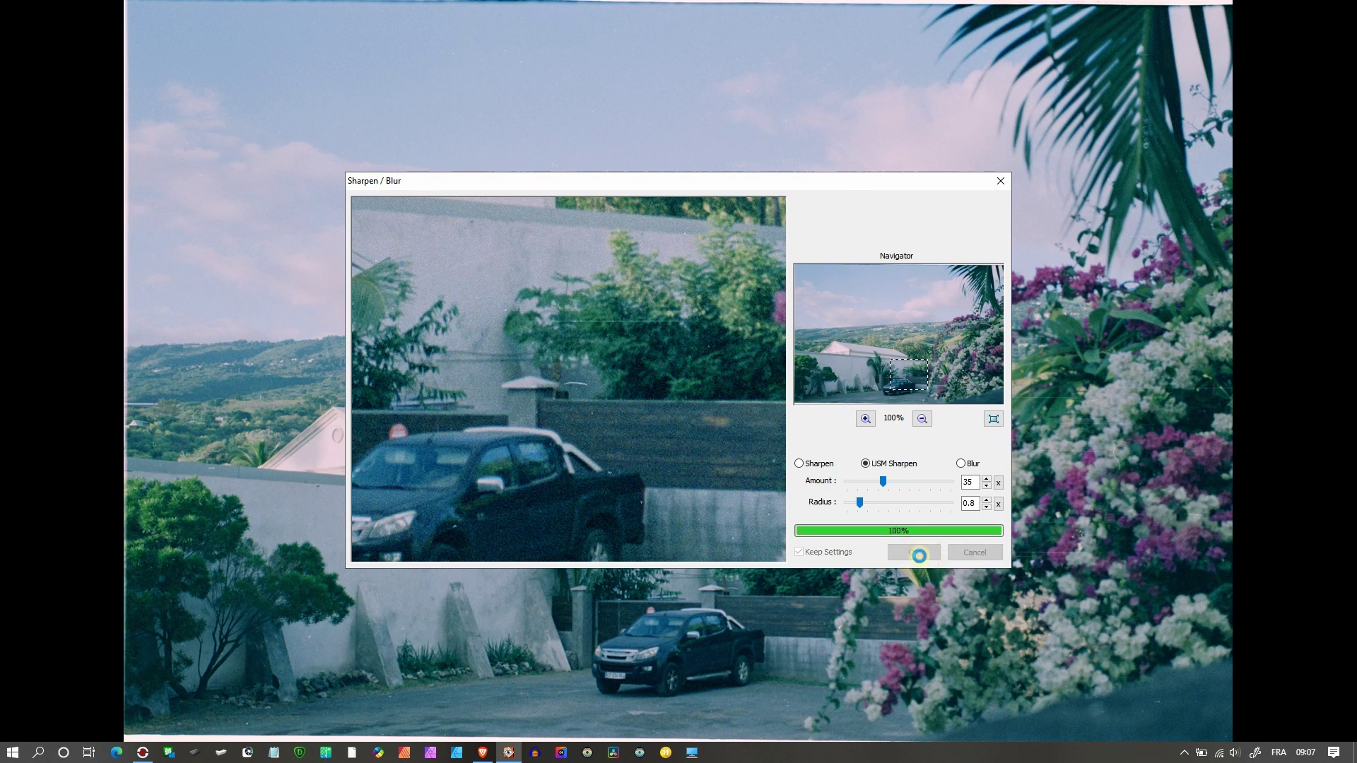